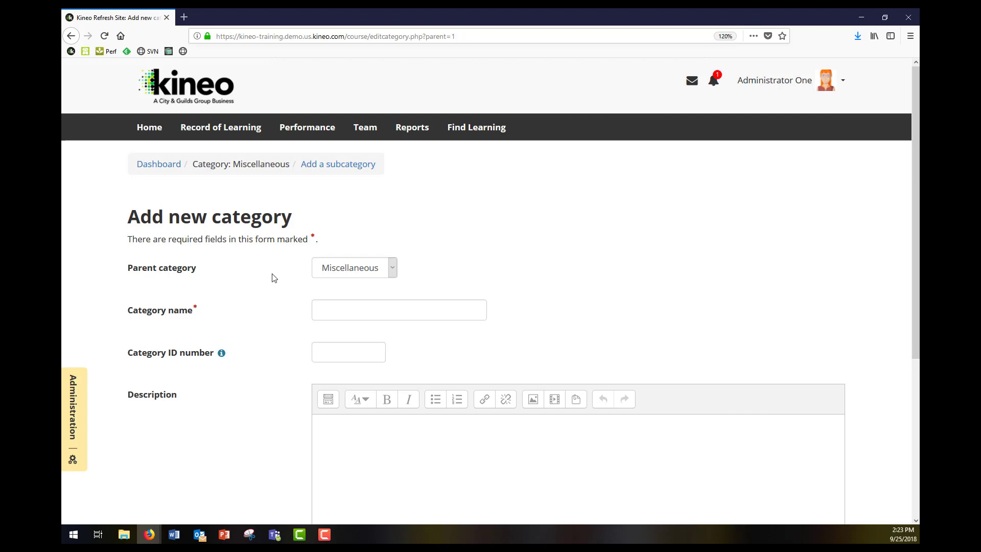
- Create a new category named Category 1 with Top as its parent category
click(350, 269)
click(343, 283)
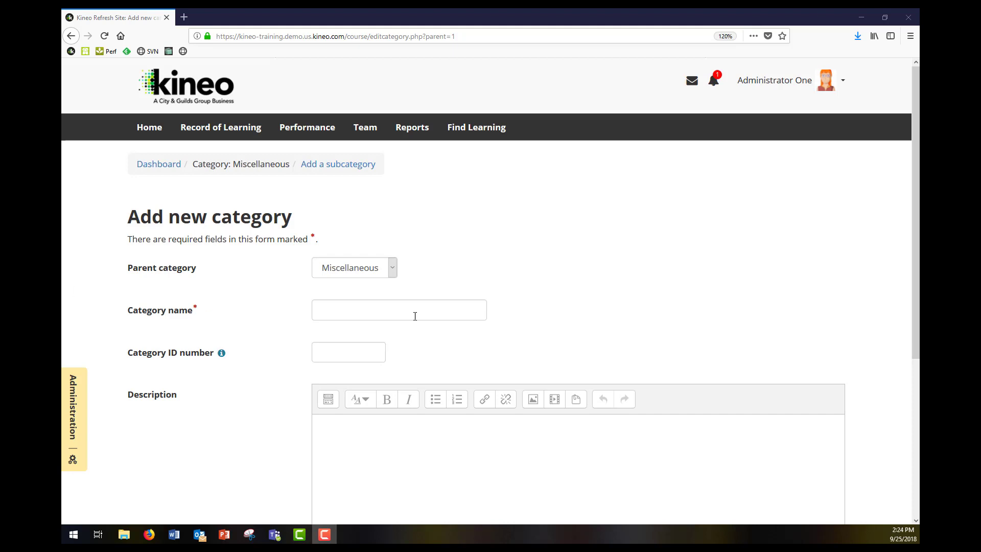
click(380, 268)
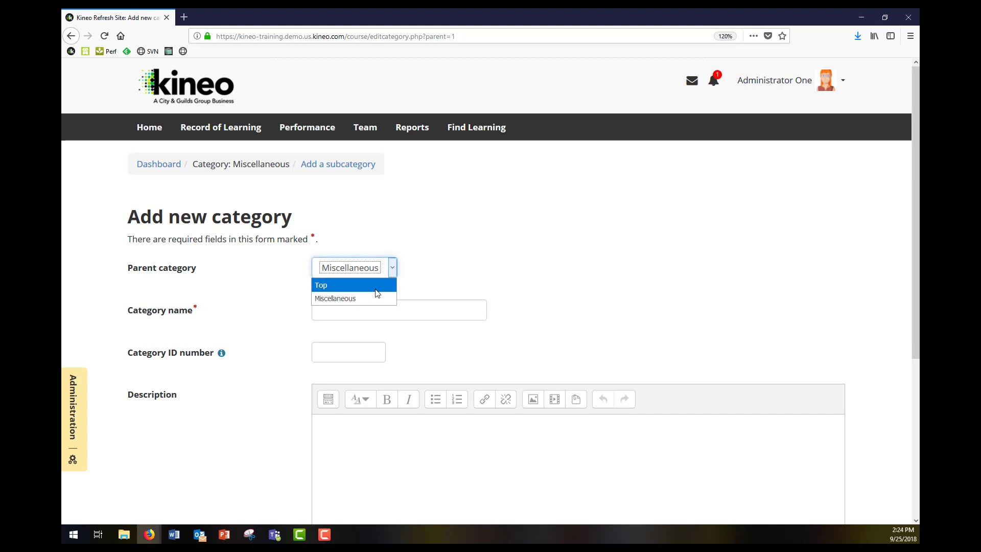
click(378, 284)
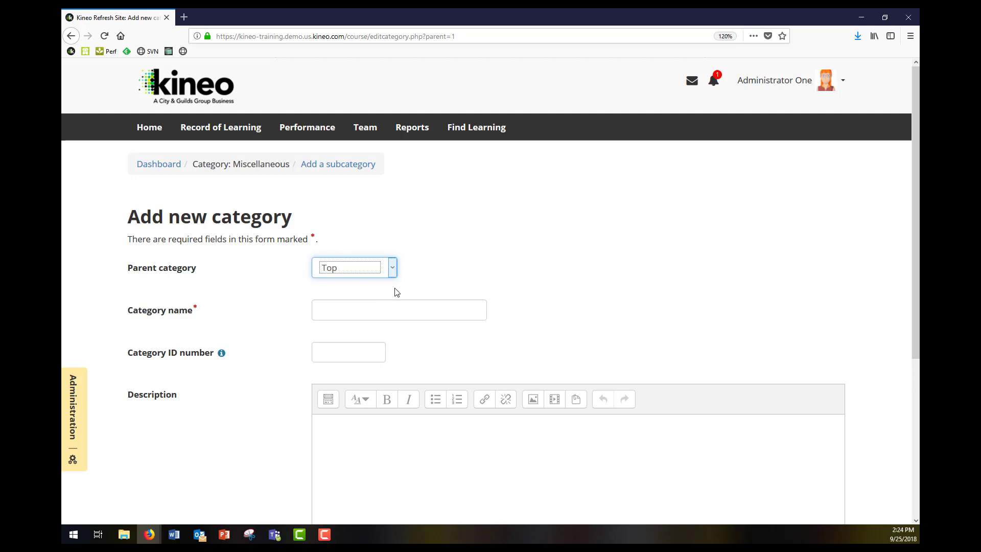
click(337, 304)
text(Category 1)
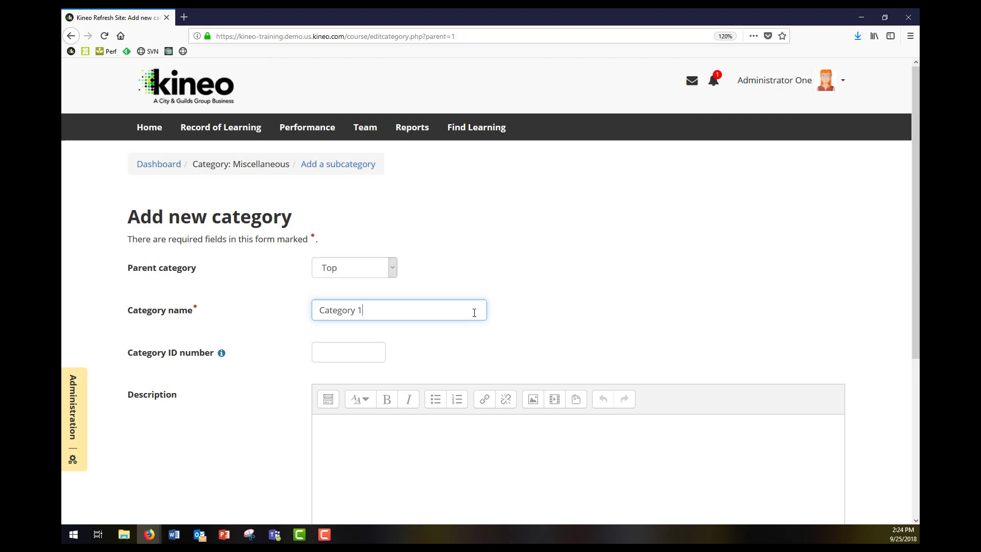
scroll(366, 403, down, 5)
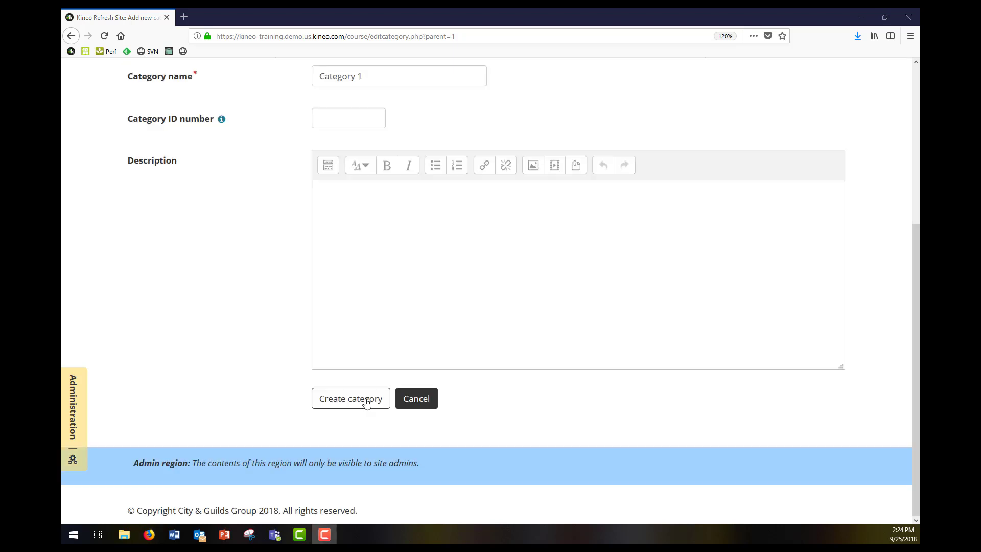
click(366, 403)
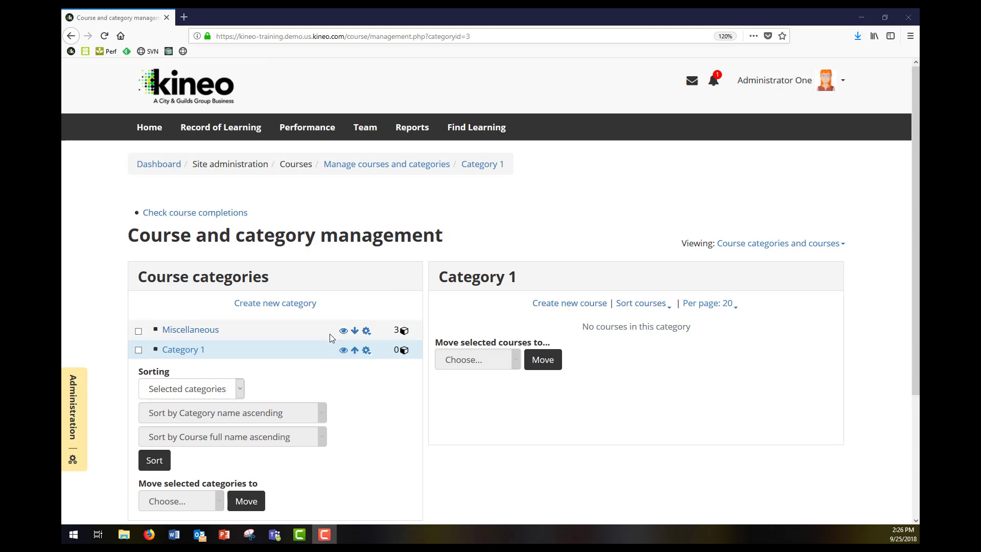
- Create a subcategory named Sub category 1 under Category 1
click(367, 352)
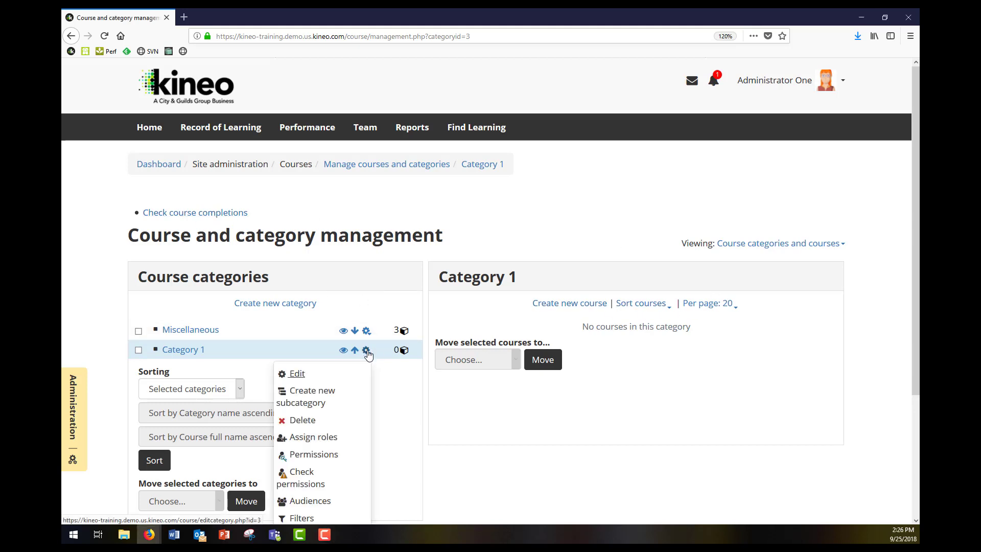
click(339, 392)
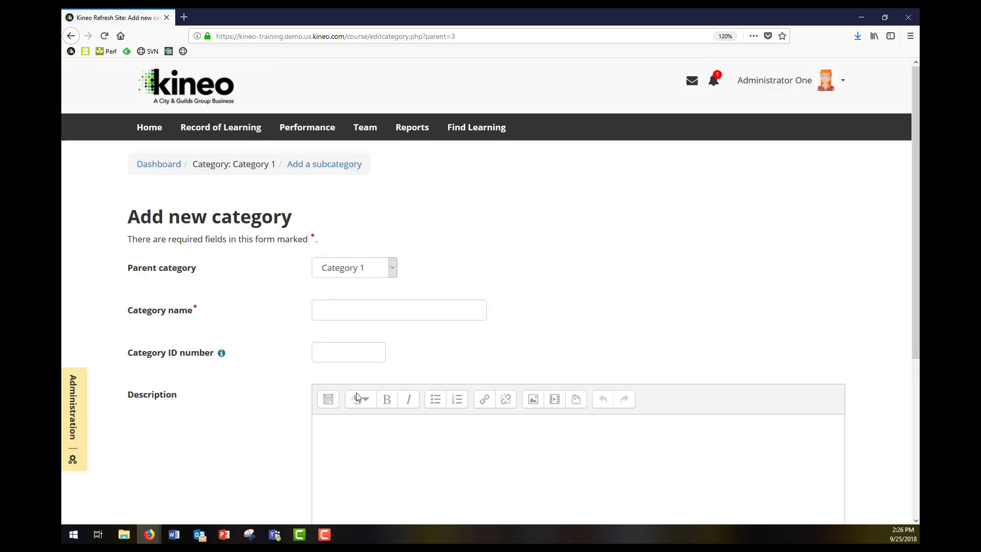
click(367, 276)
click(361, 309)
click(360, 308)
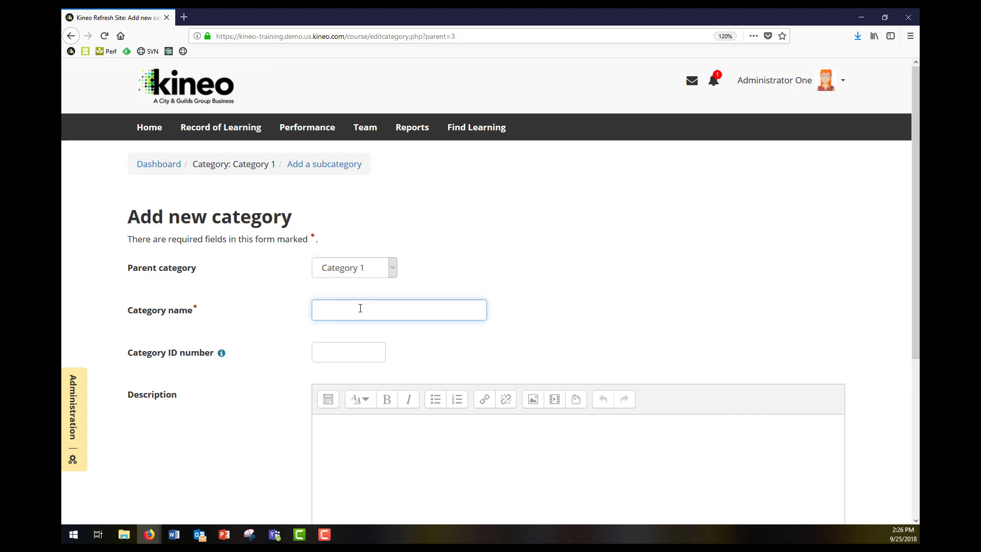
text(Sub category 1)
scroll(383, 356, down, 5)
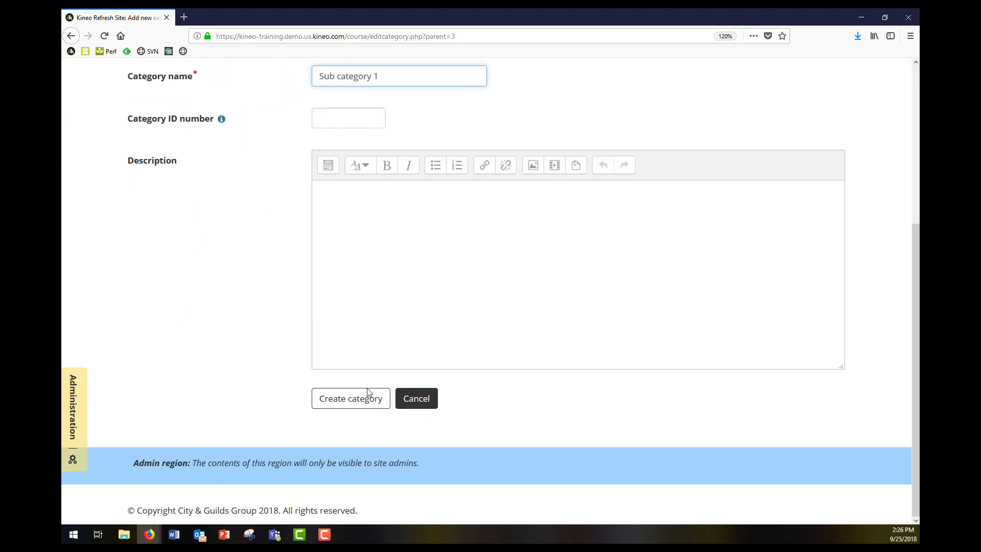
click(367, 394)
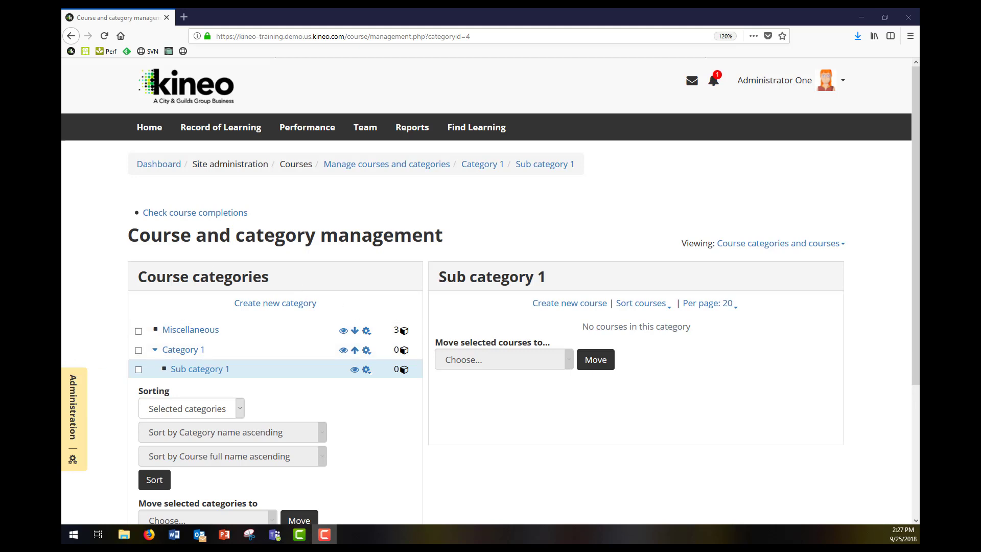
- Start a new course in Sub category 1 and review its general settings
click(583, 306)
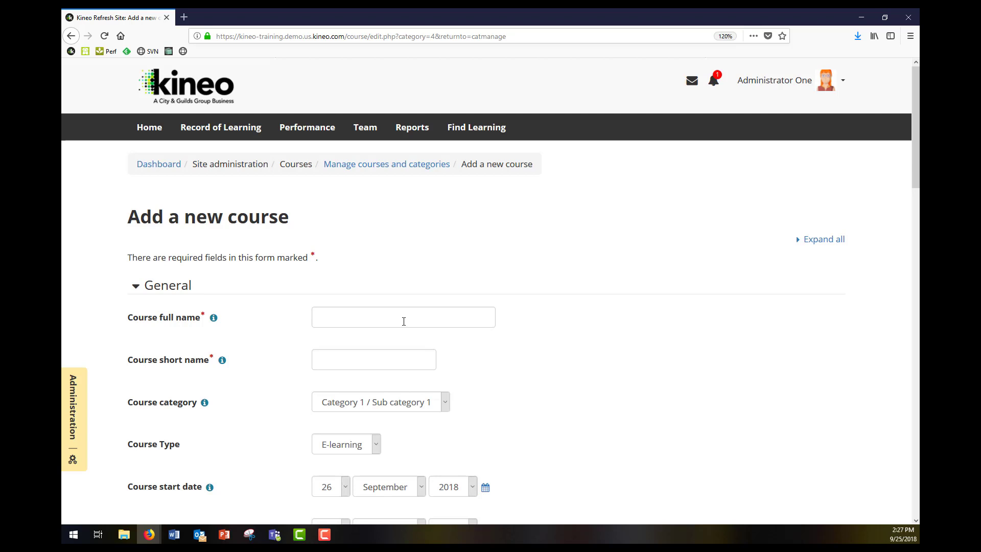
scroll(315, 343, down, 1)
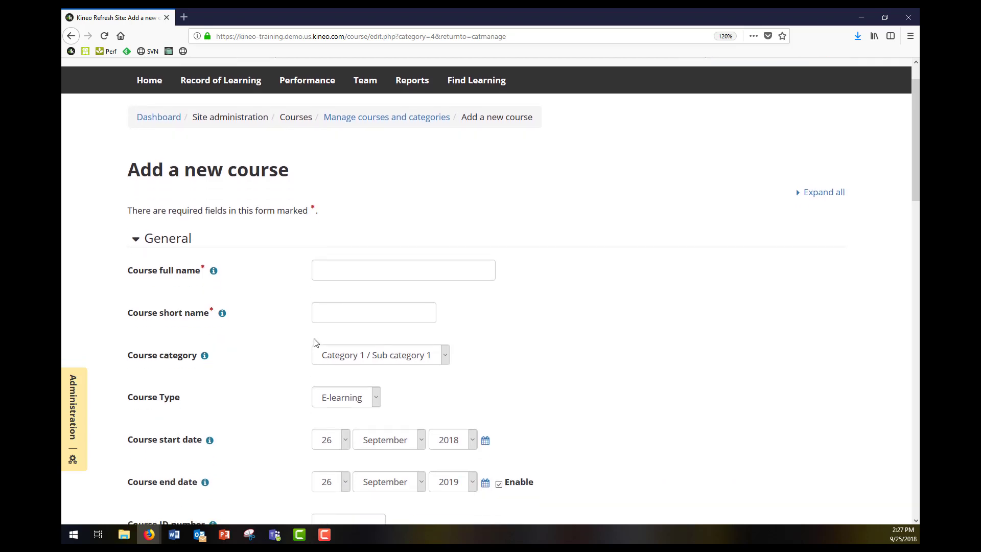
scroll(315, 342, down, 3)
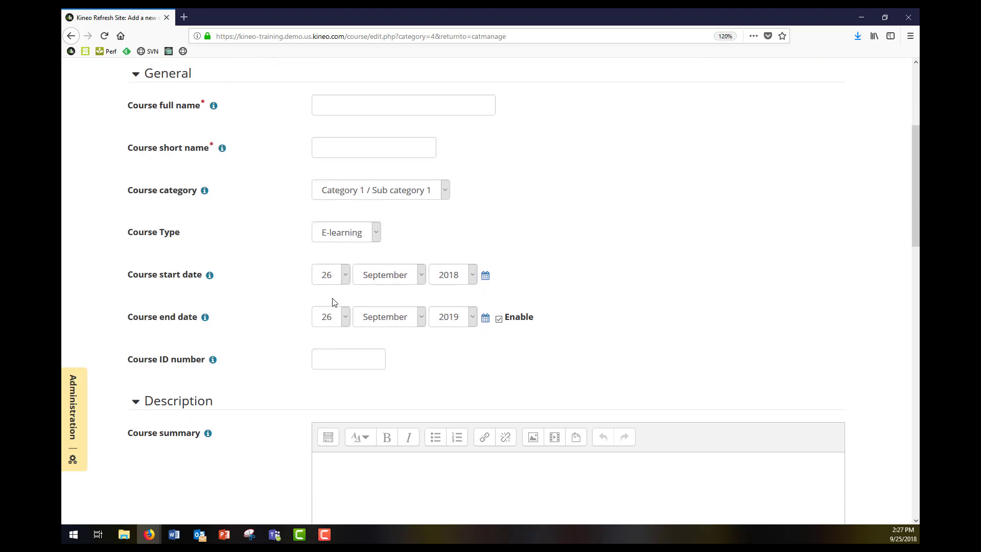
scroll(335, 303, down, 1)
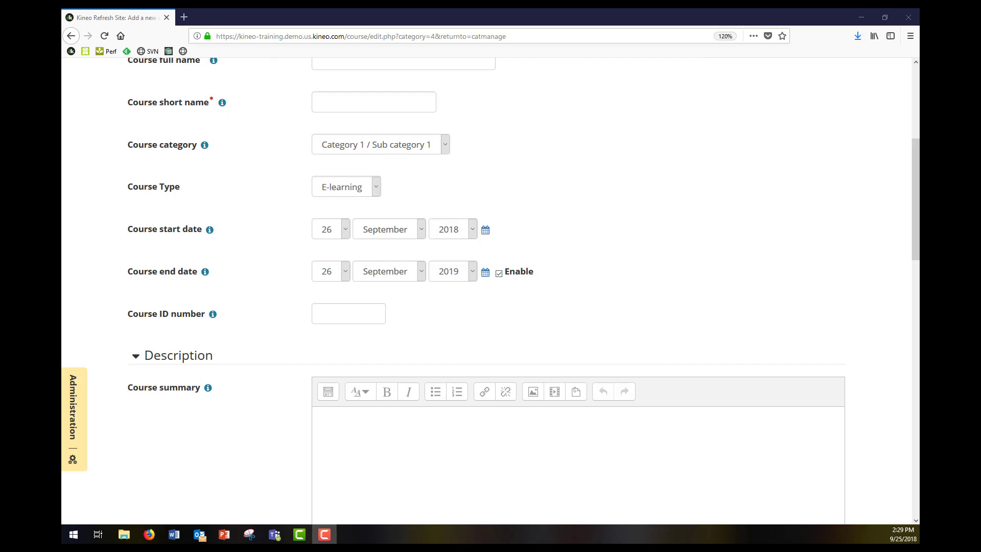
- In the course format settings, choose Topics format and set the number of sections to 2
scroll(364, 197, down, 8)
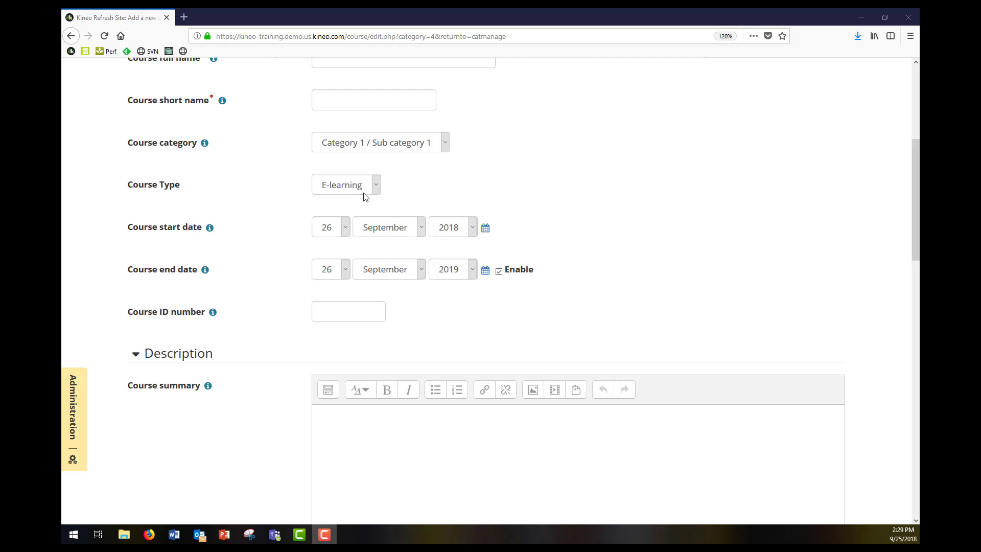
scroll(322, 225, down, 4)
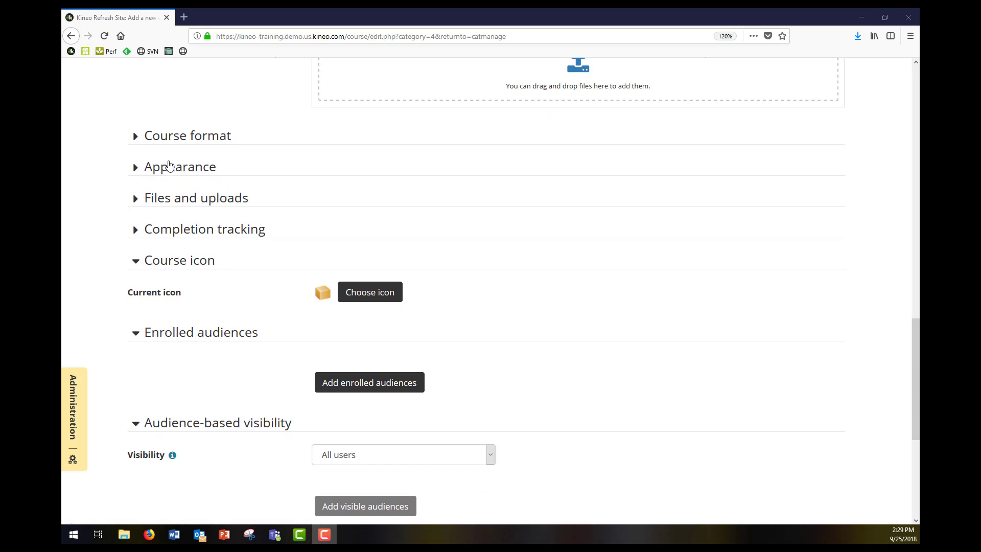
click(204, 137)
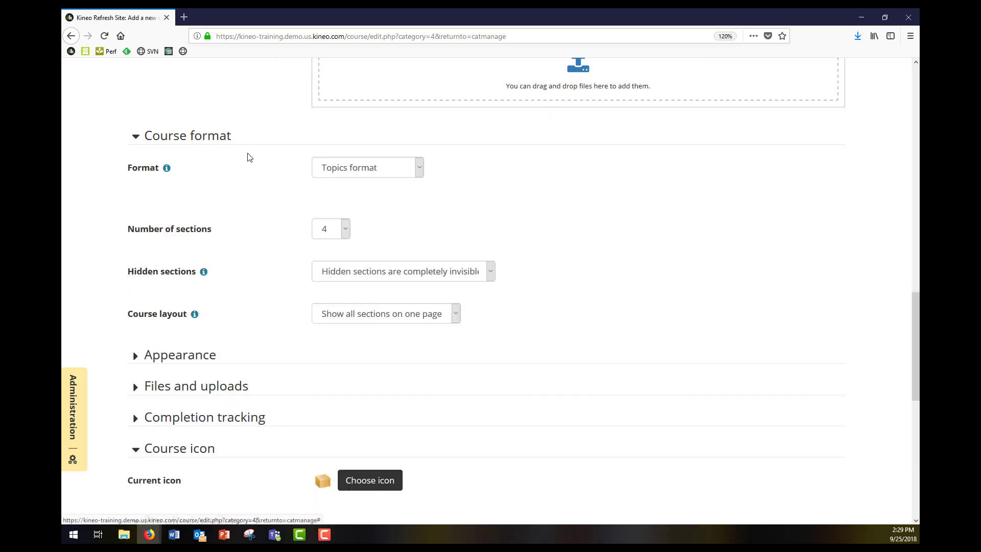
click(357, 174)
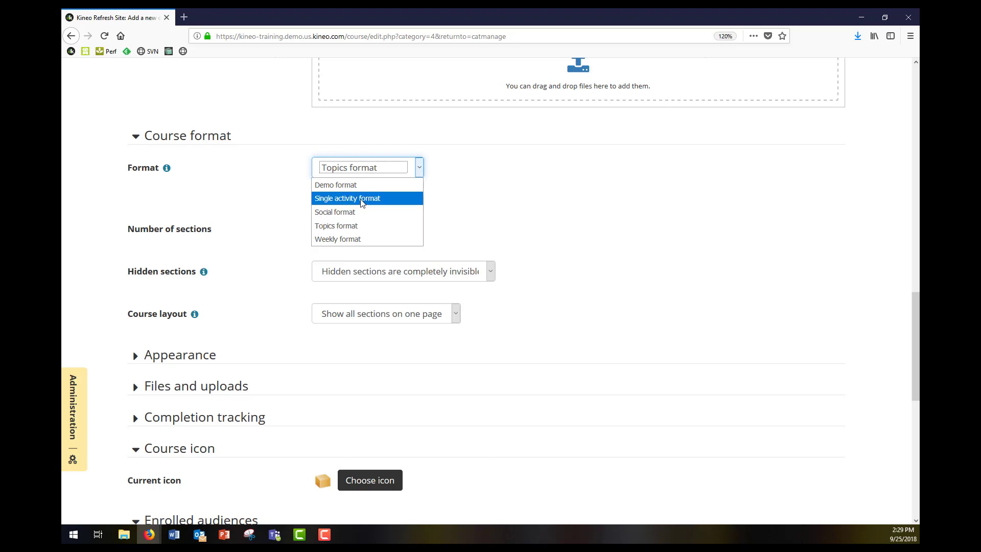
click(369, 227)
click(346, 228)
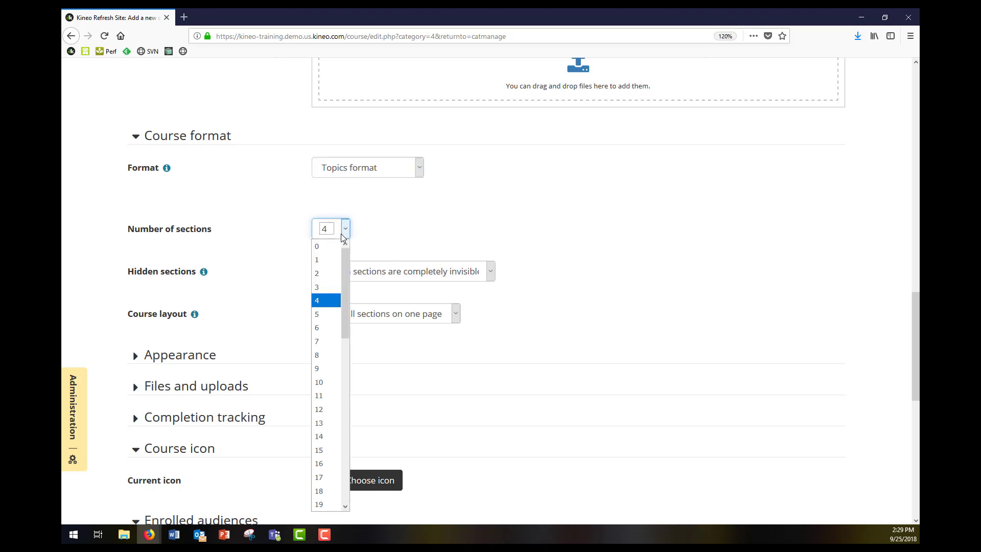
click(323, 273)
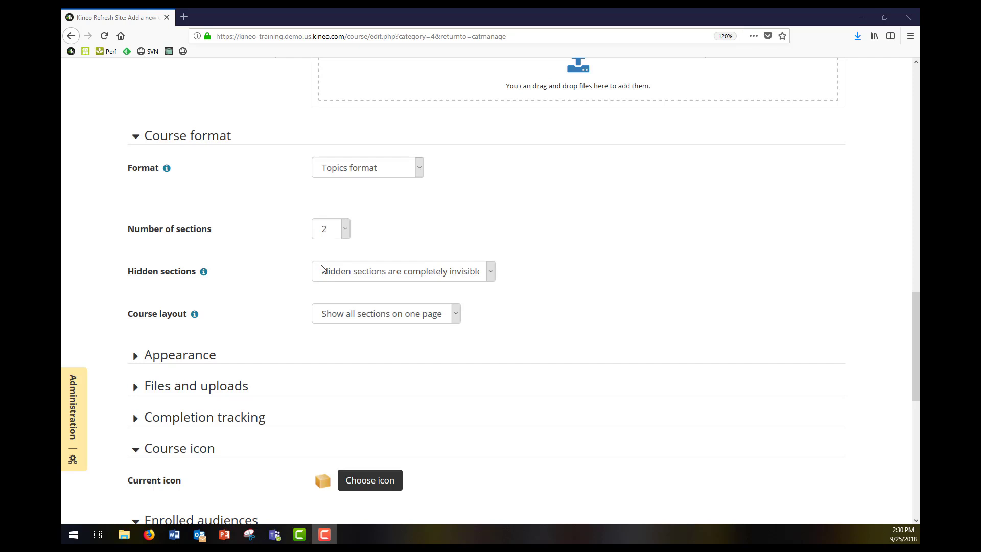
- Set hidden sections to be completely invisible and check the course layout options
click(369, 272)
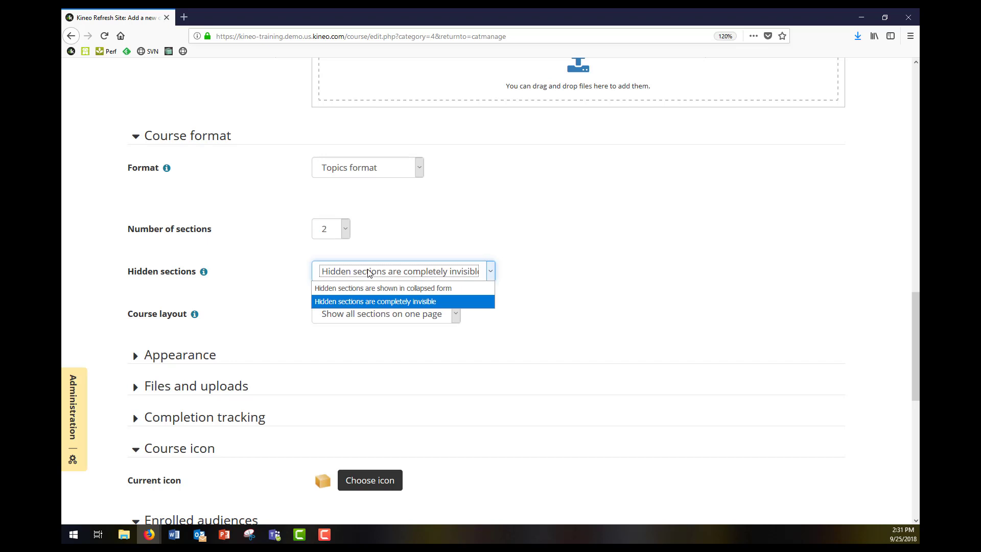
click(378, 304)
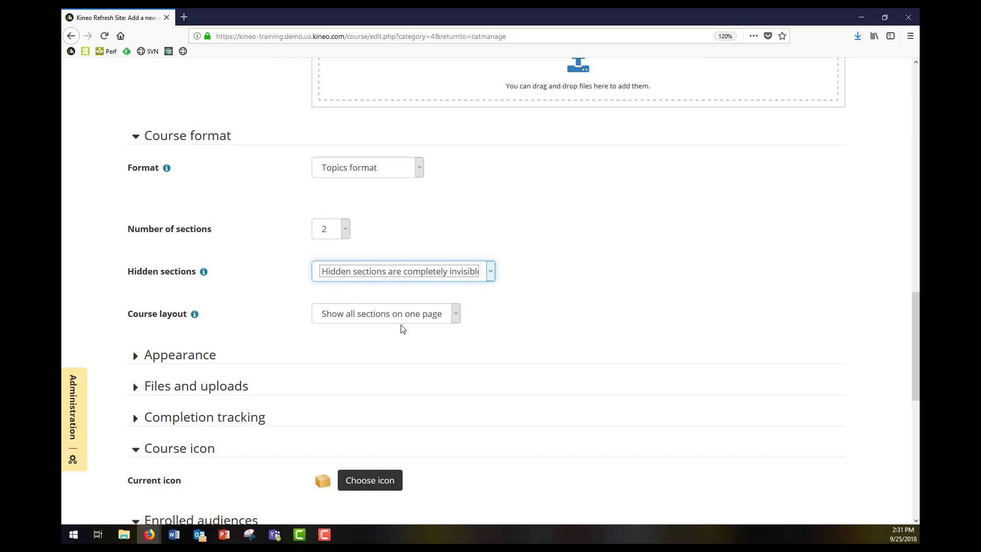
click(441, 321)
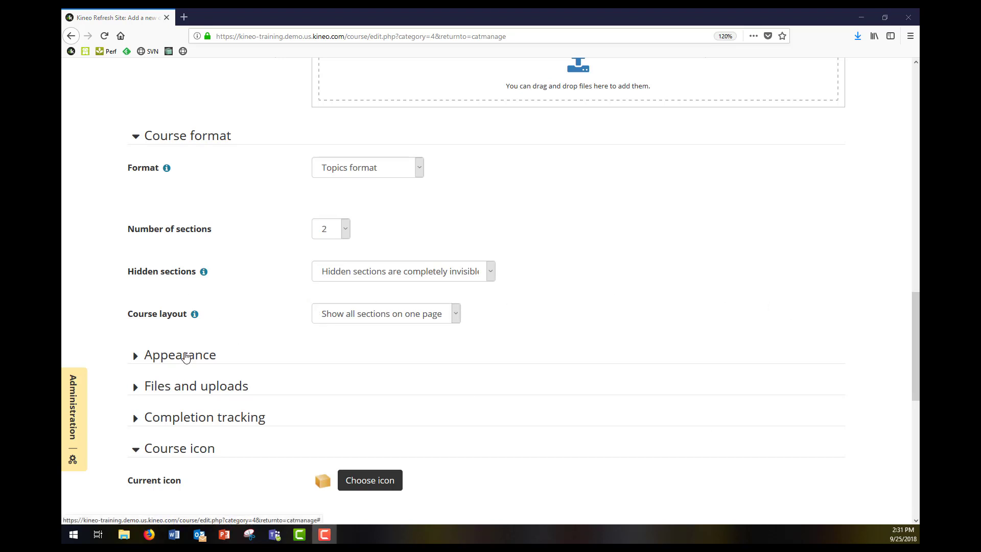
- In the course's appearance settings, set the number of announcements to 0
click(186, 357)
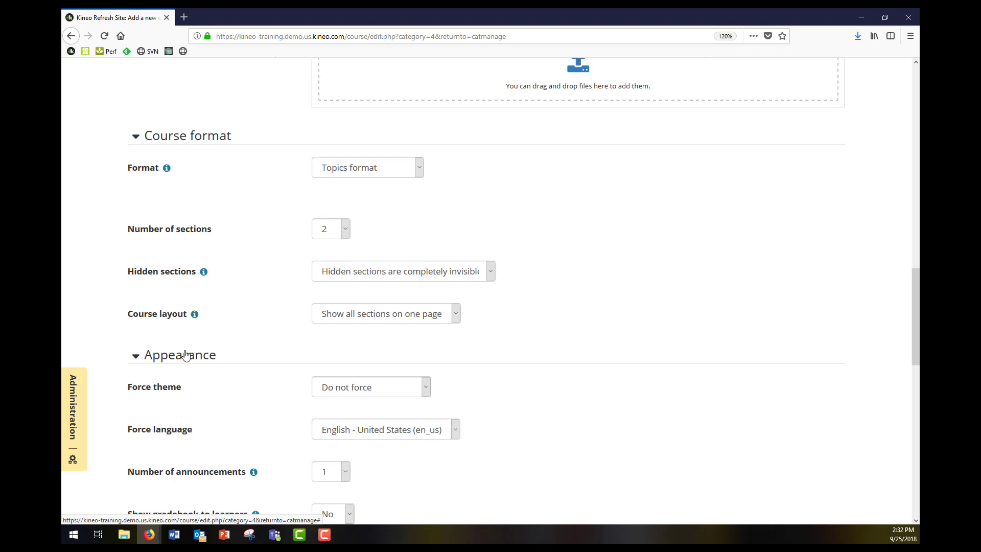
scroll(185, 355, down, 3)
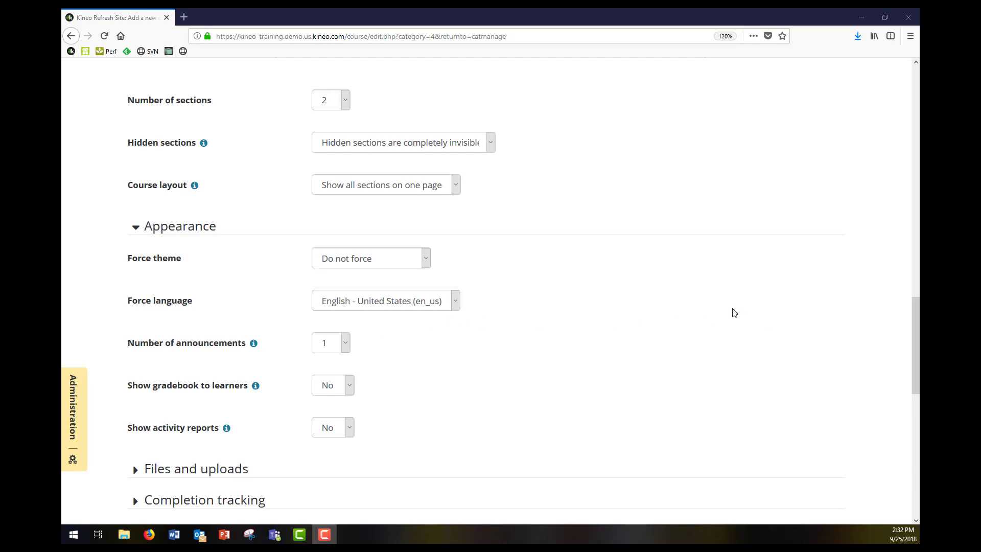
click(344, 343)
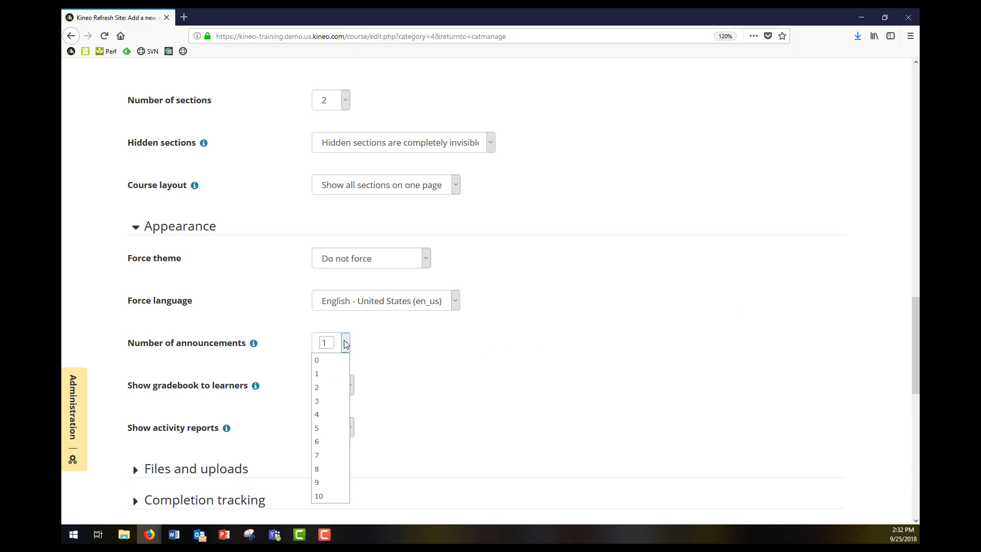
click(336, 360)
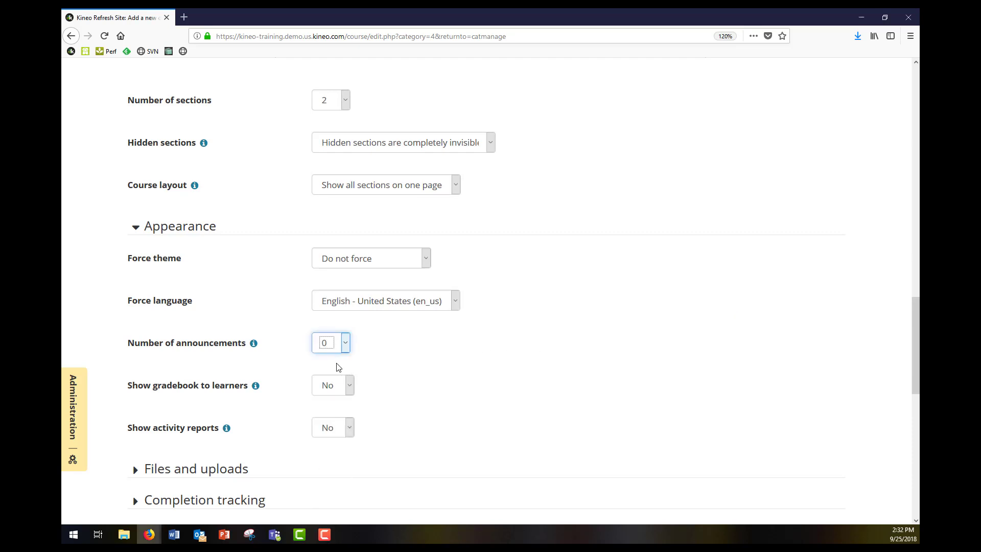
- Examine the course's maximum upload size and completion tracking settings
scroll(611, 337, down, 3)
scroll(355, 288, down, 2)
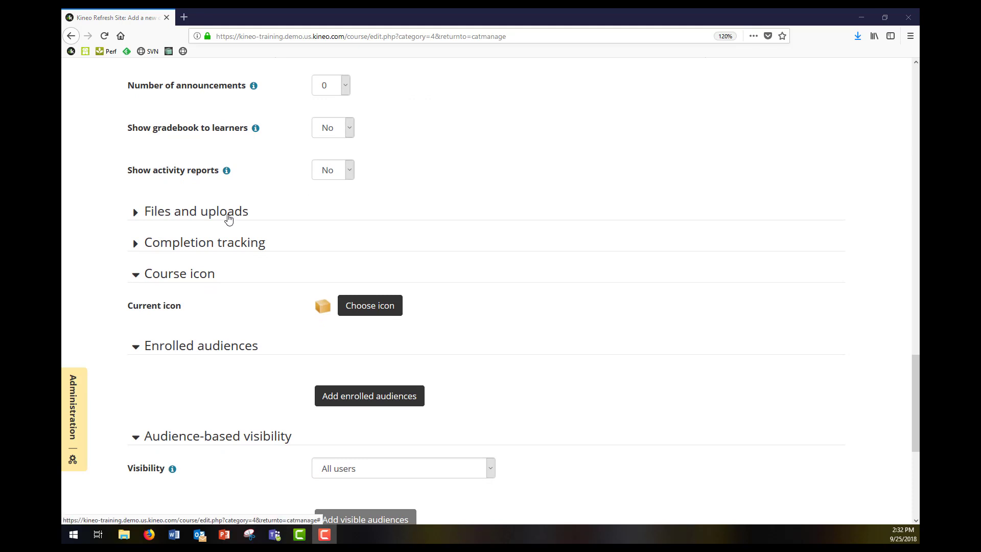
click(228, 218)
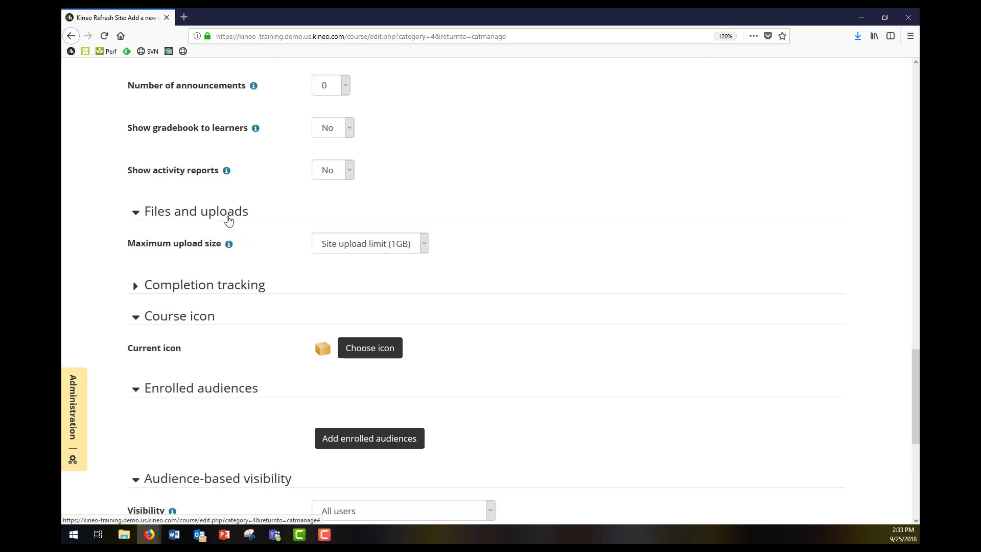
click(221, 287)
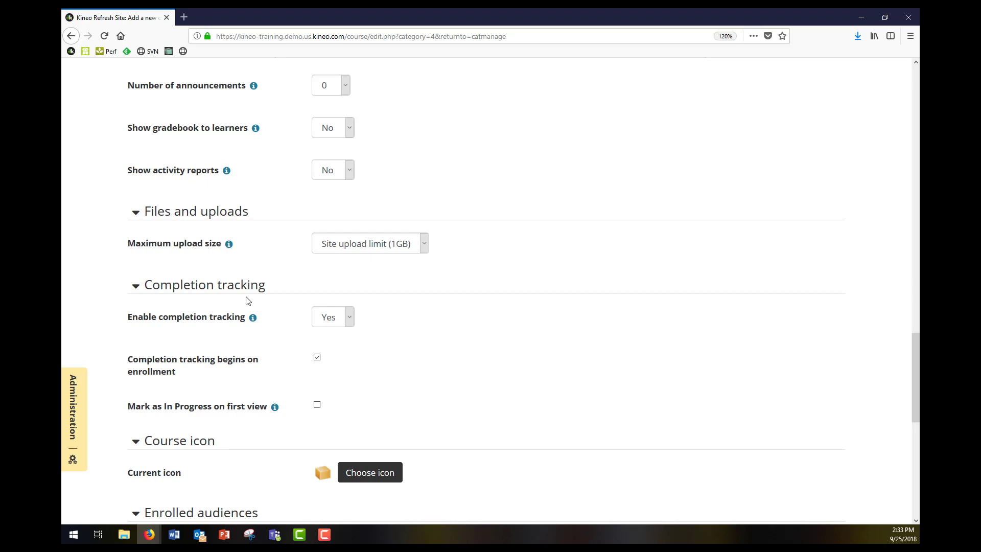
click(351, 317)
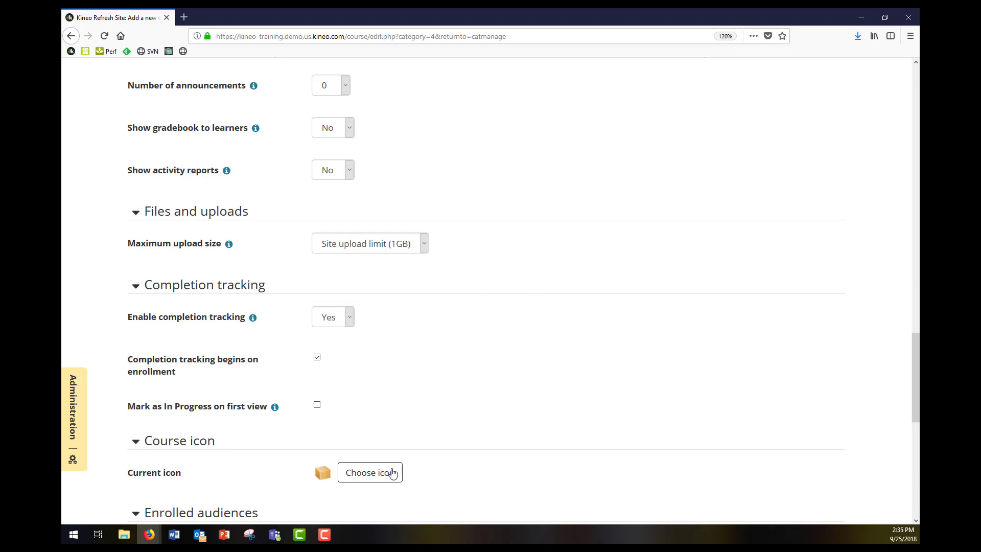
- Change the course icon to the red dice
click(392, 473)
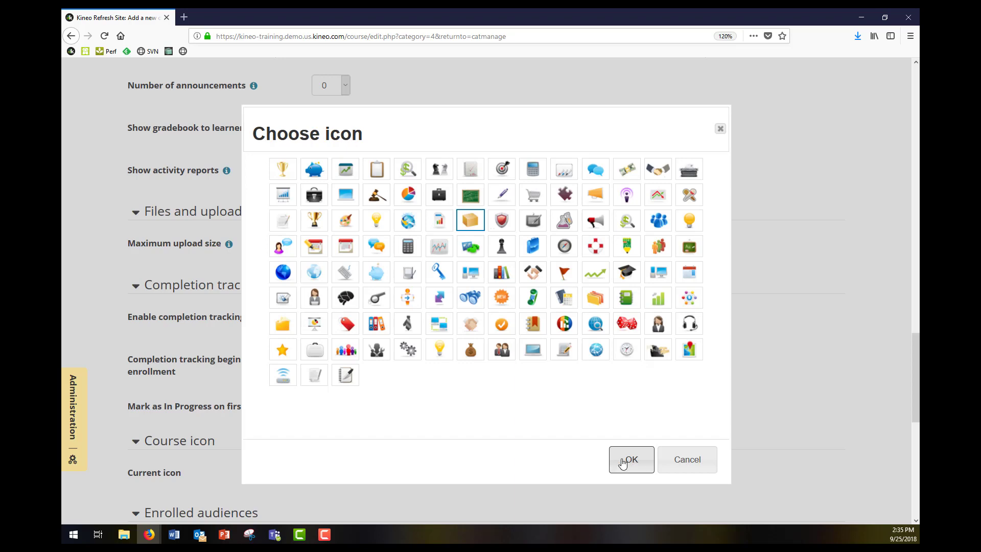
double_click(626, 325)
- Examine the available visibility options in the course's audience-based visibility settings
scroll(603, 310, down, 8)
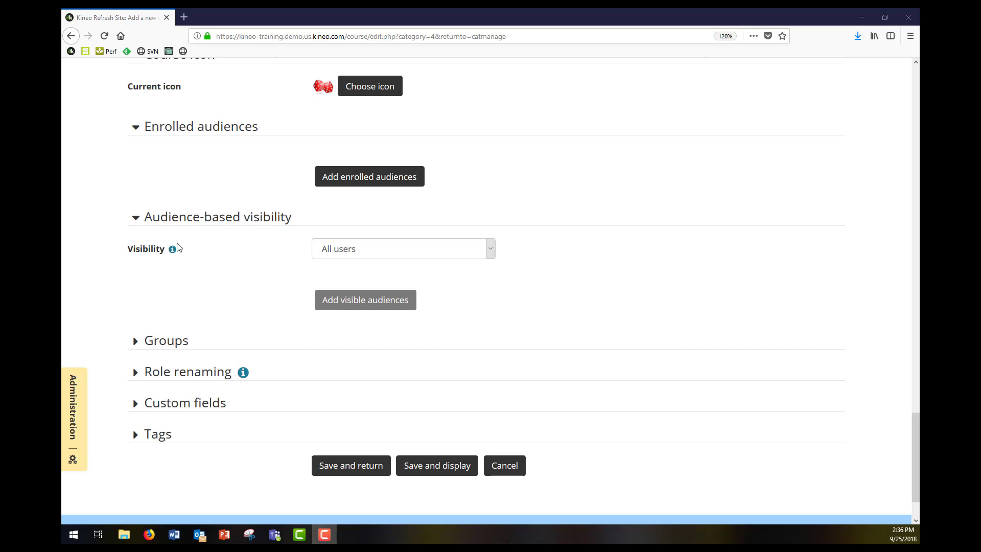
click(336, 249)
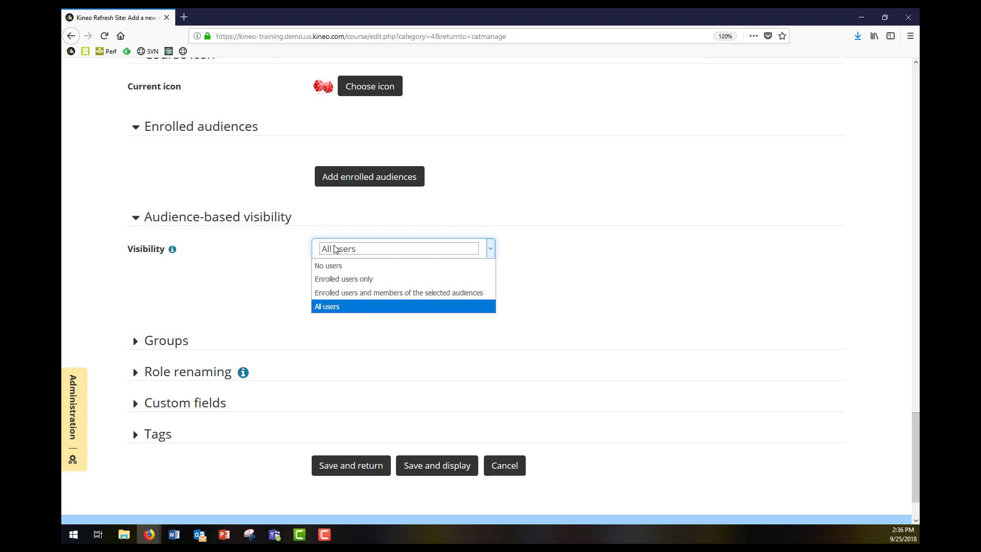
- Expand the role renaming section and review the custom name fields for each role, from Site Manager to Reviewer
scroll(173, 263, down, 3)
drag(187, 308, 197, 309)
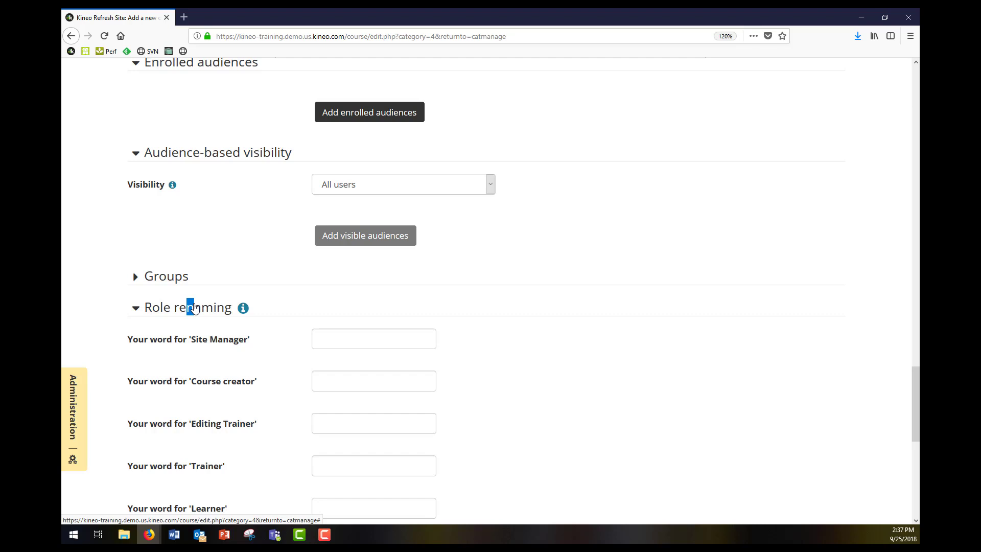
scroll(204, 307, down, 5)
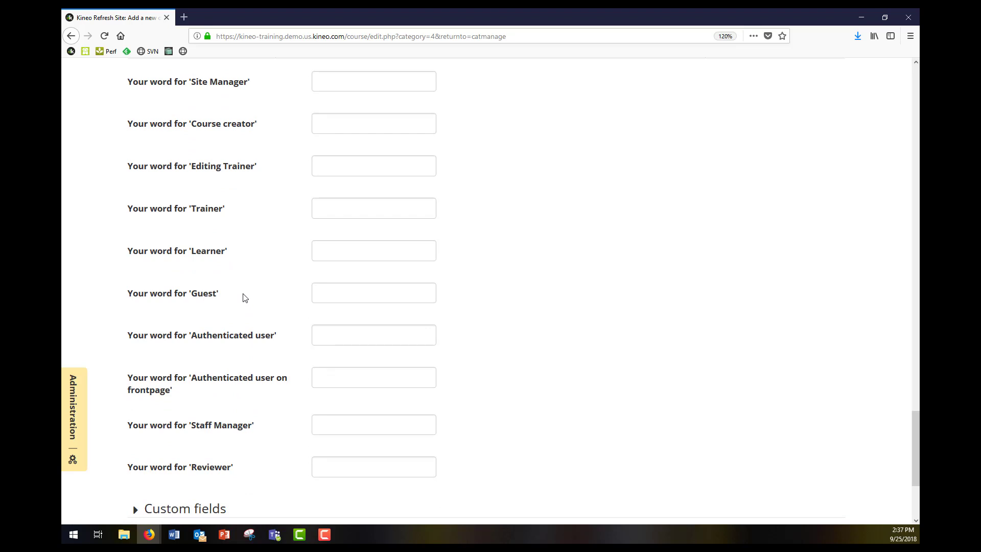
scroll(243, 298, down, 3)
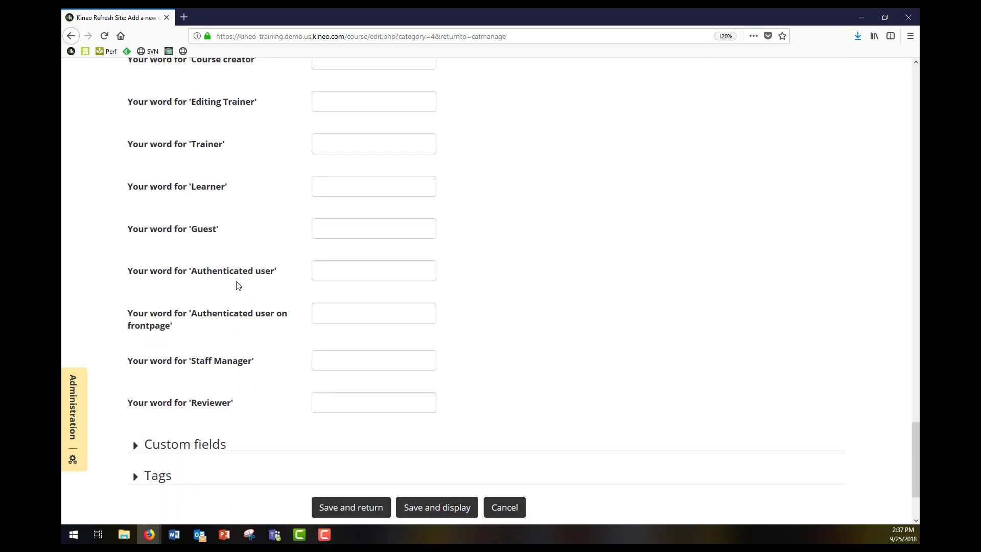
- Expand the custom fields and tags sections of the course settings to view their fields
click(210, 378)
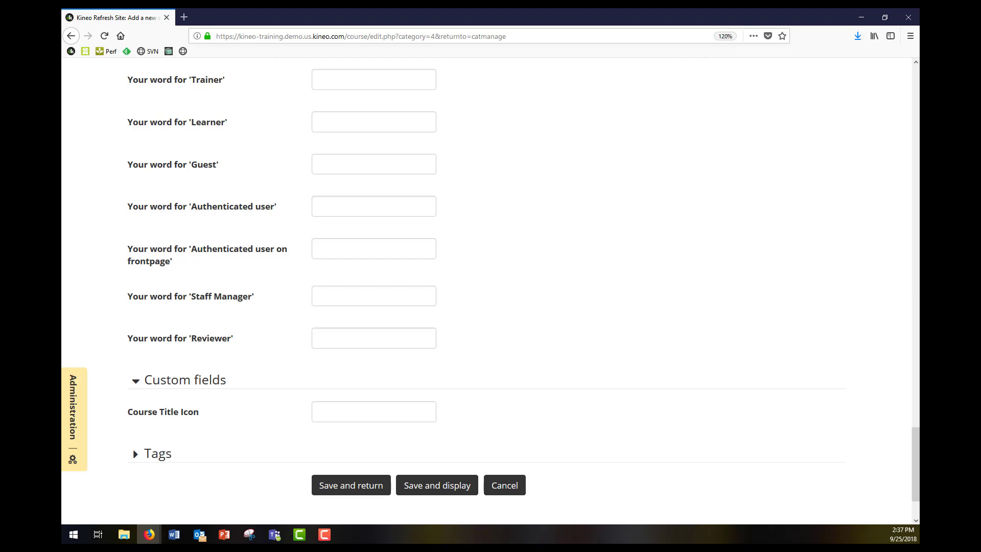
scroll(160, 337, down, 2)
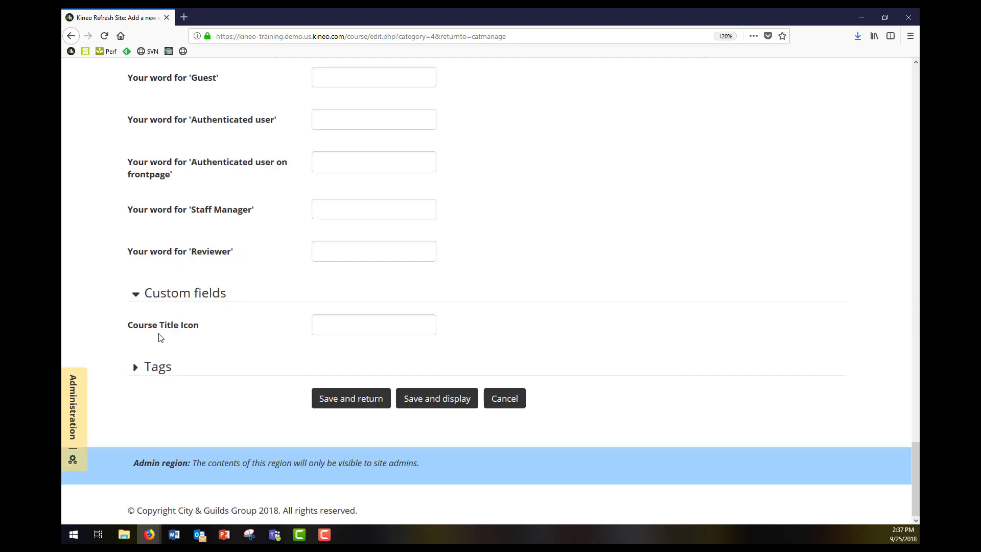
click(152, 364)
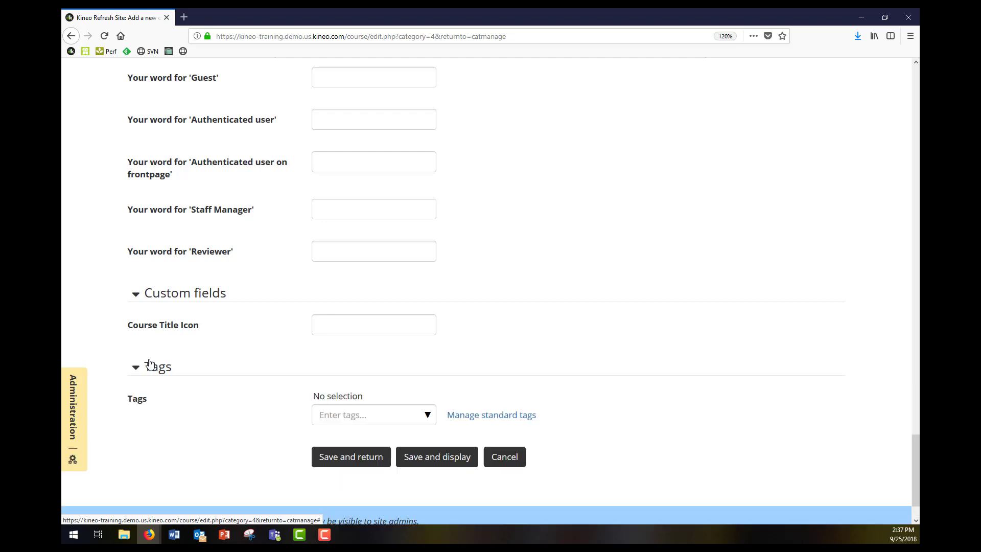